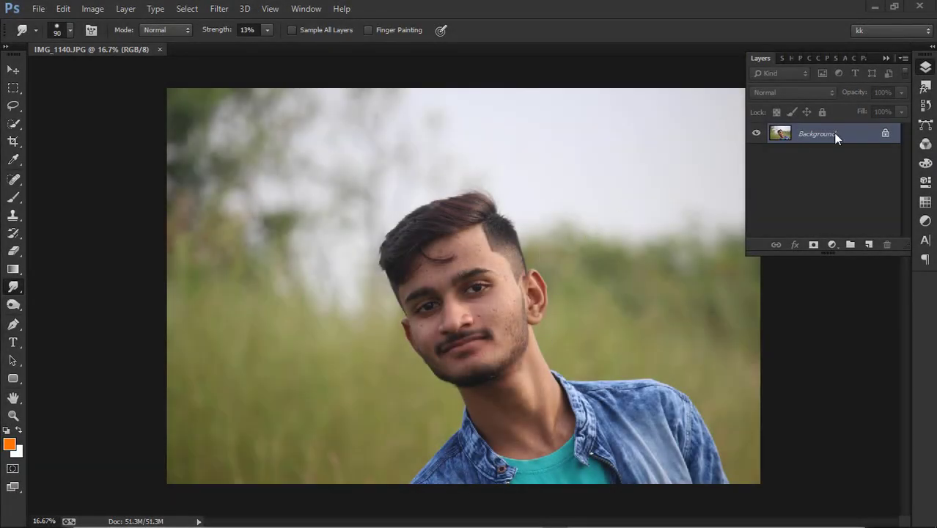
Unlock the background as Layer 0 and apply Shadows/Highlights with 19% shadows and 5% highlights
click(886, 134)
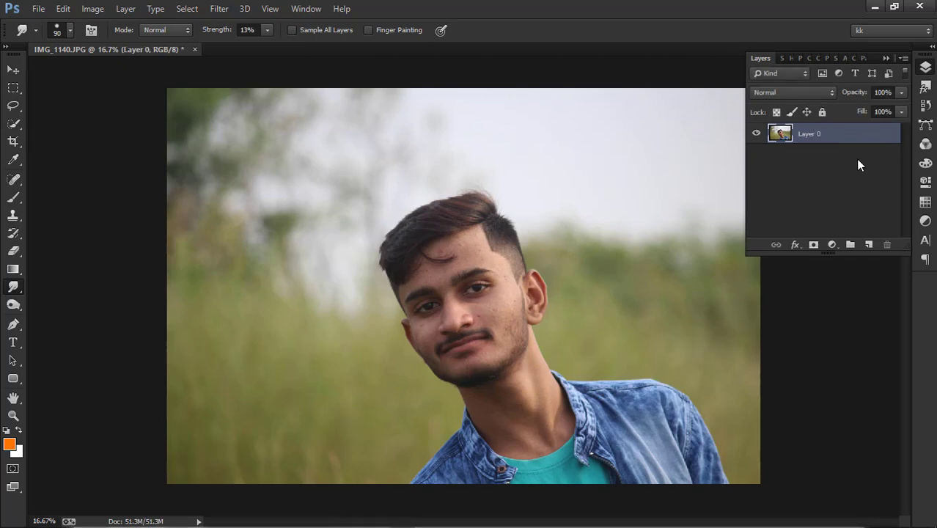
click(781, 136)
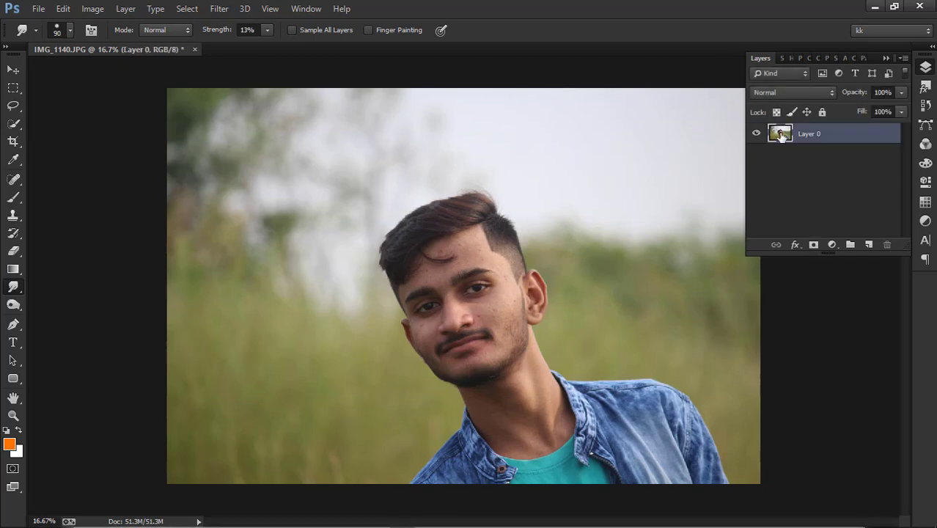
click(91, 9)
mouse_move(113, 44)
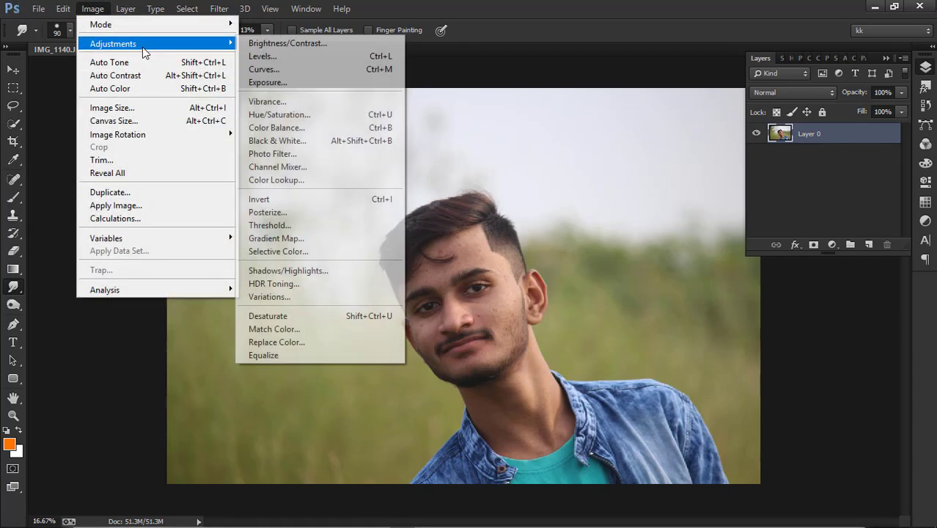
click(311, 272)
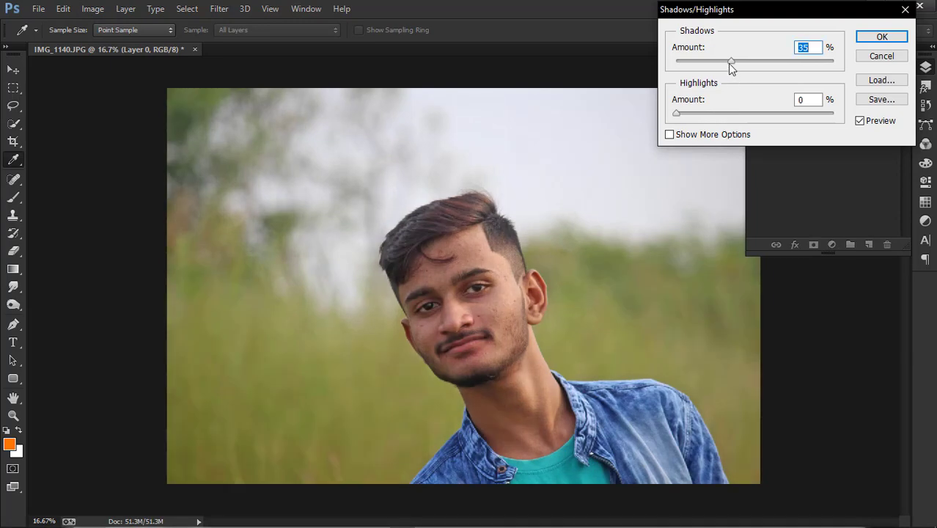
drag(727, 63, 705, 65)
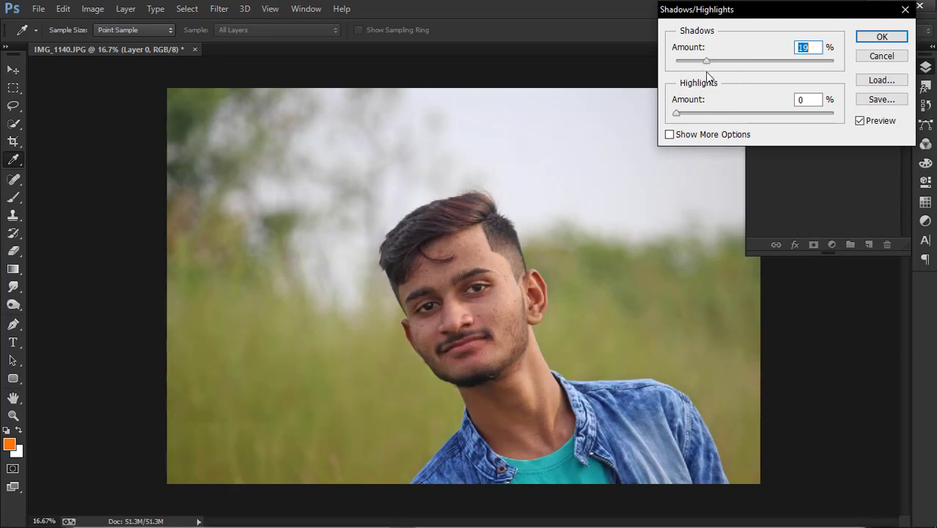
drag(677, 115, 682, 115)
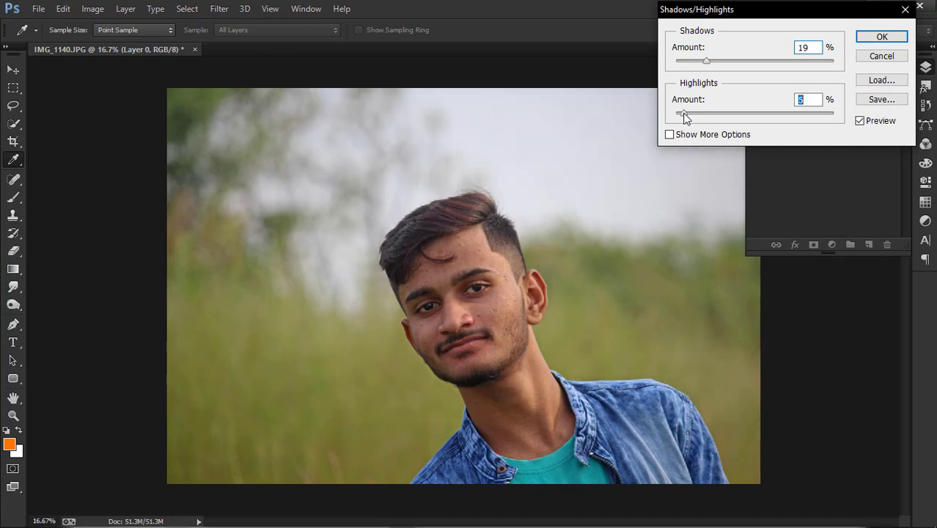
click(871, 38)
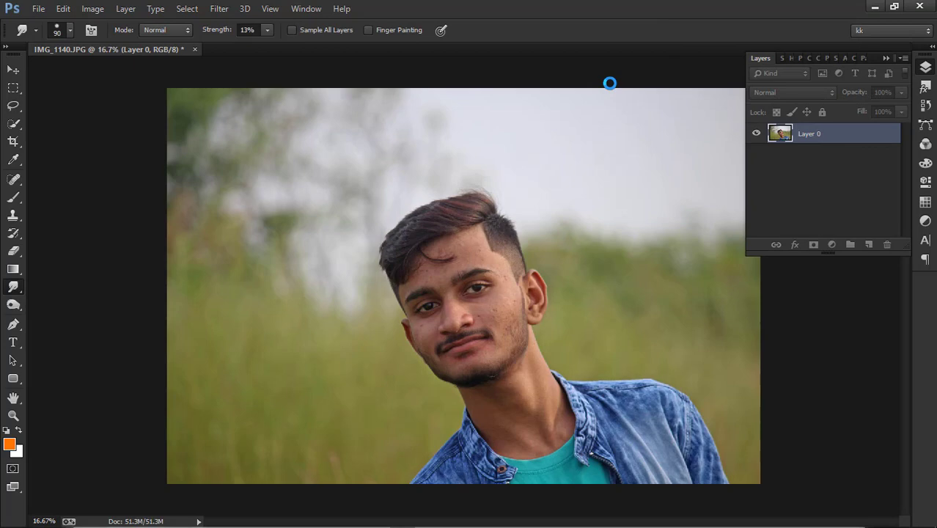
Duplicate the layer and spot-heal blemishes on the forehead, face and cheek
key(ctrl+j)
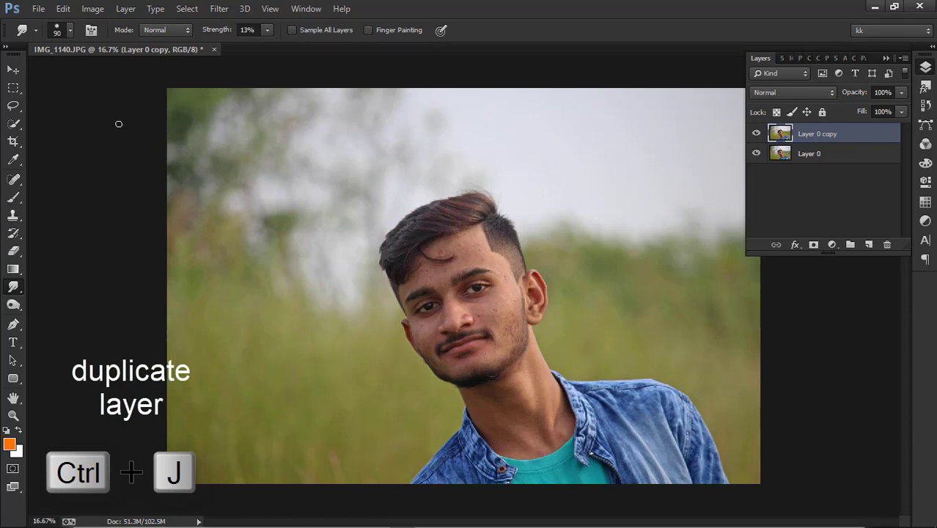
click(13, 179)
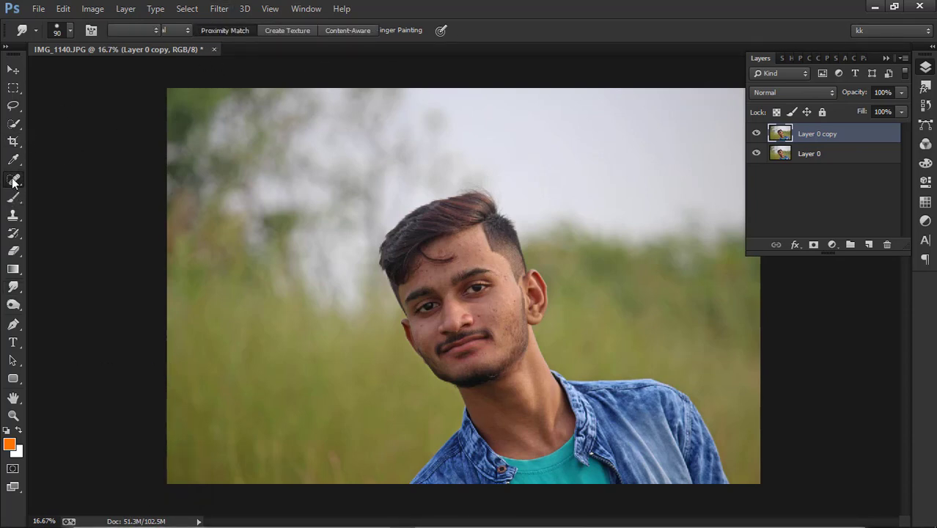
key(ctrl+KP_Add)
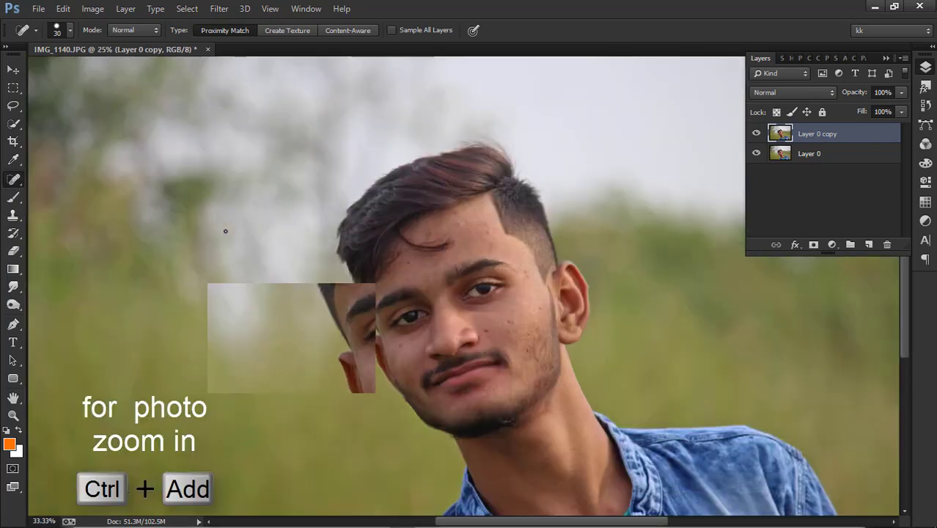
key(ctrl+KP_Add)
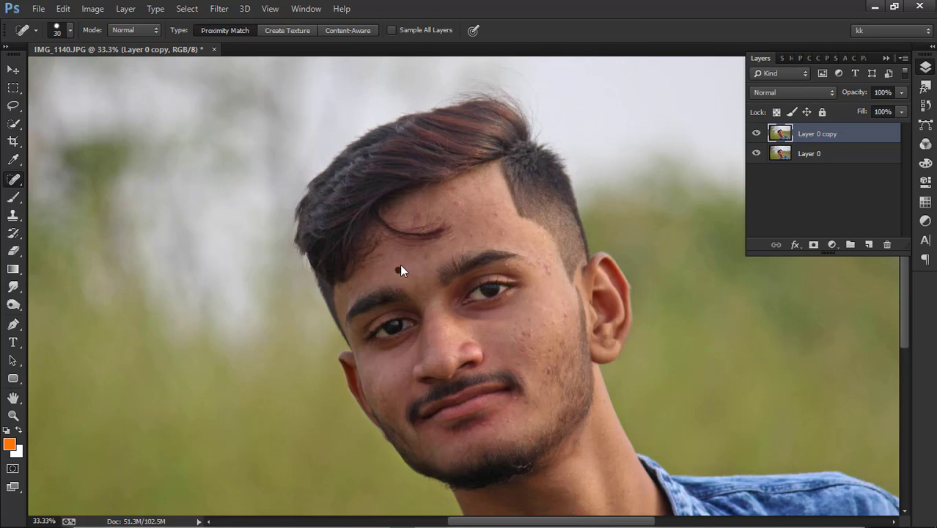
click(496, 213)
click(549, 275)
click(512, 402)
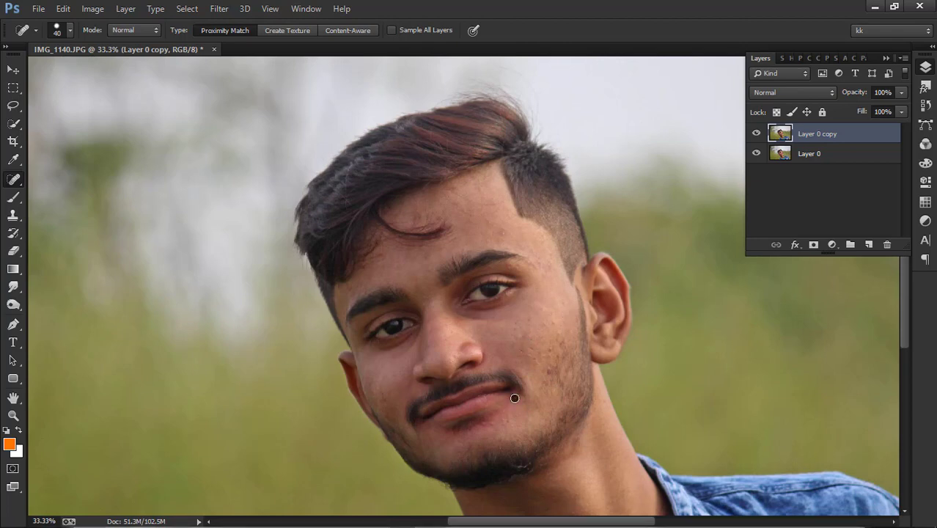
Undo two healing strokes, resize the brush from 20 to 30, then merge into Layer 0 and re-duplicate
click(59, 16)
click(92, 38)
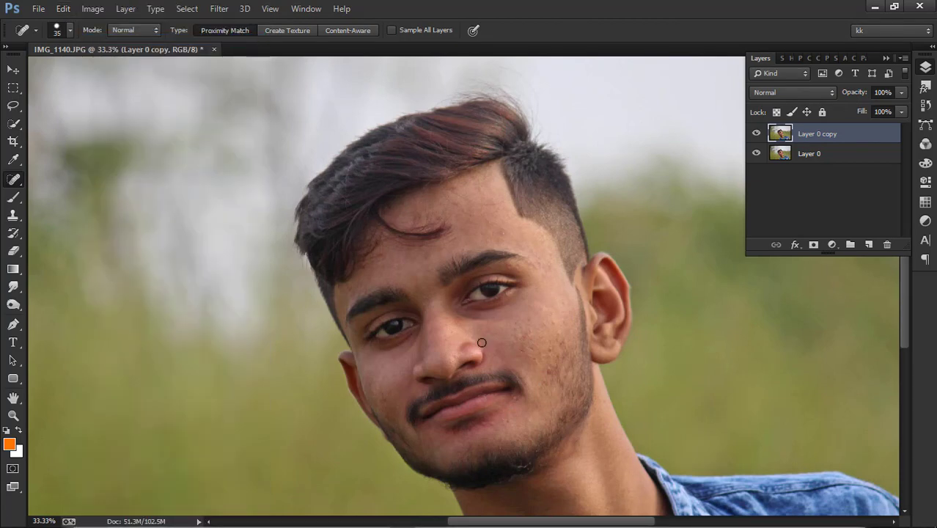
key(bracketleft)
key(bracketleft)
key(bracketleft)
key(bracketright)
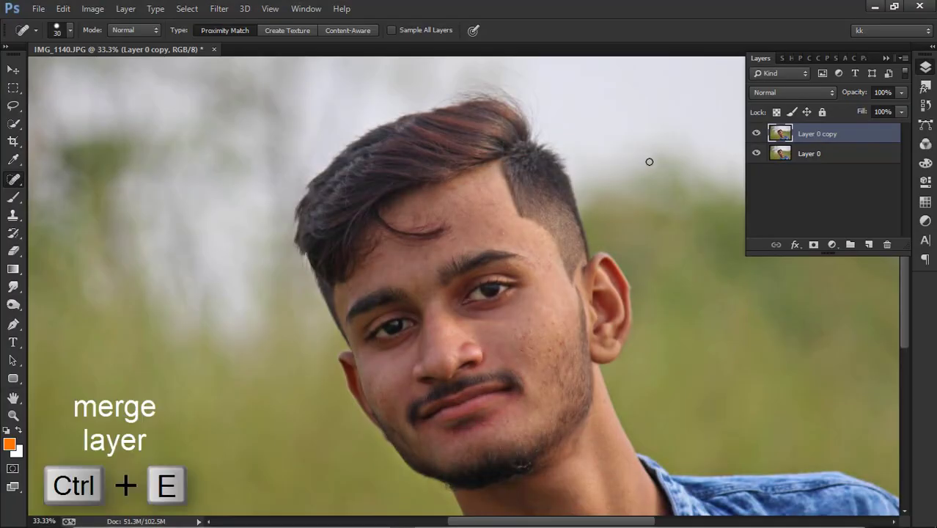
key(ctrl+e)
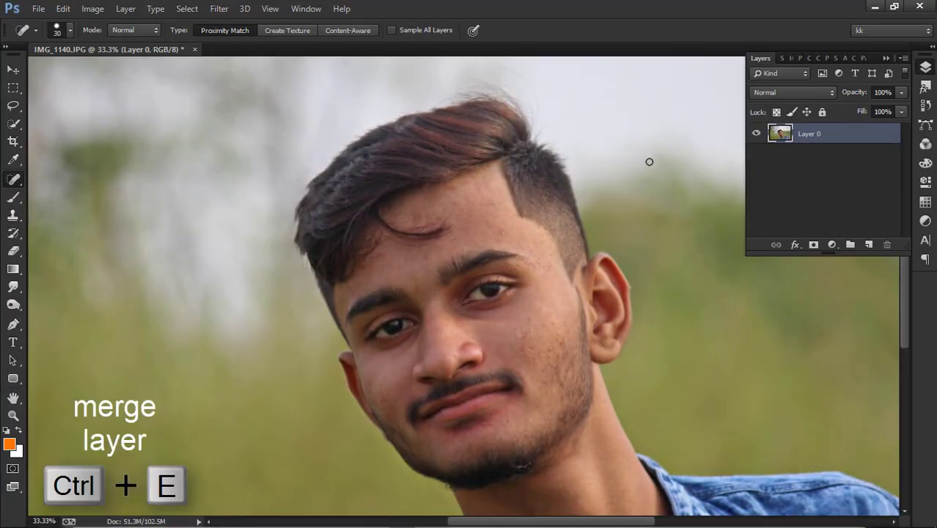
key(ctrl+j)
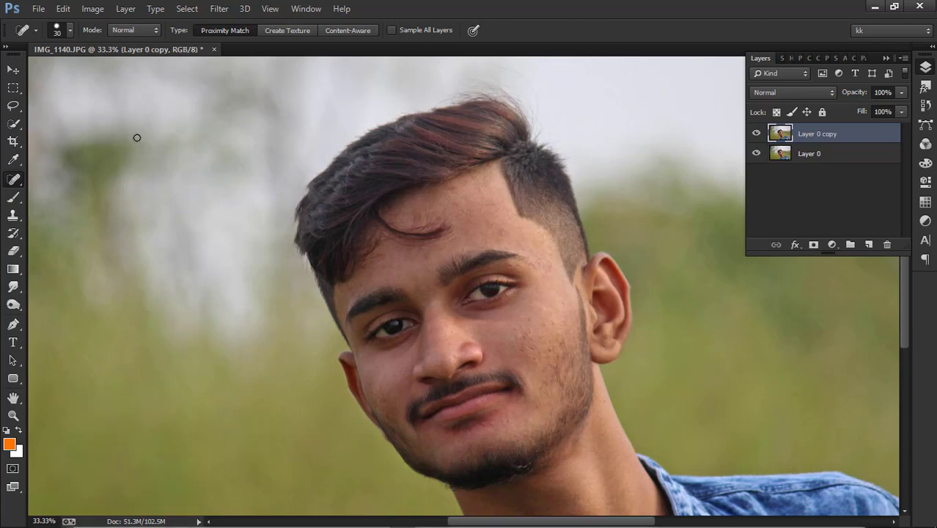
key(ctrl+minus)
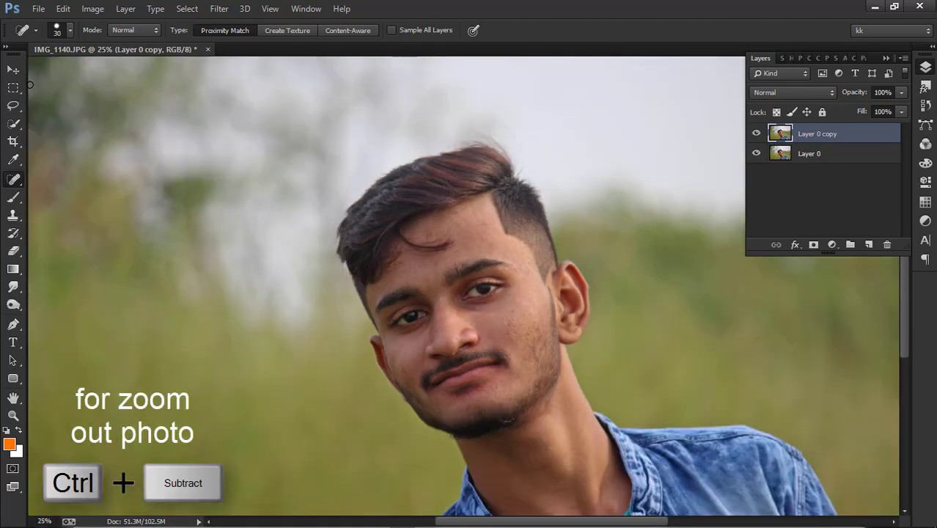
key(ctrl+minus)
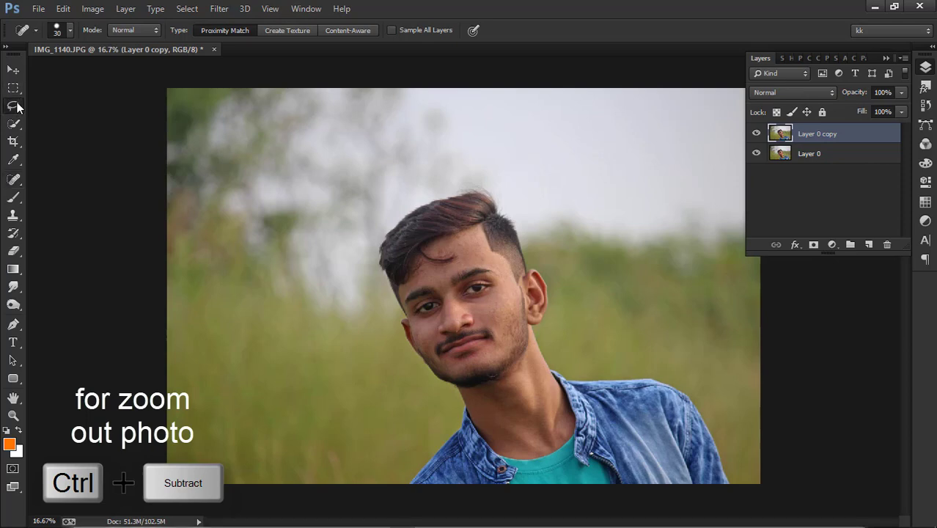
Lasso the face and neck and copy them onto a new Layer 1 with Layer Via Copy
click(13, 104)
mouse_move(433, 239)
mouse_down()
mouse_move(470, 226)
mouse_move(554, 297)
mouse_move(541, 334)
mouse_move(582, 436)
mouse_move(573, 453)
mouse_move(504, 467)
mouse_move(408, 345)
mouse_move(396, 297)
mouse_up()
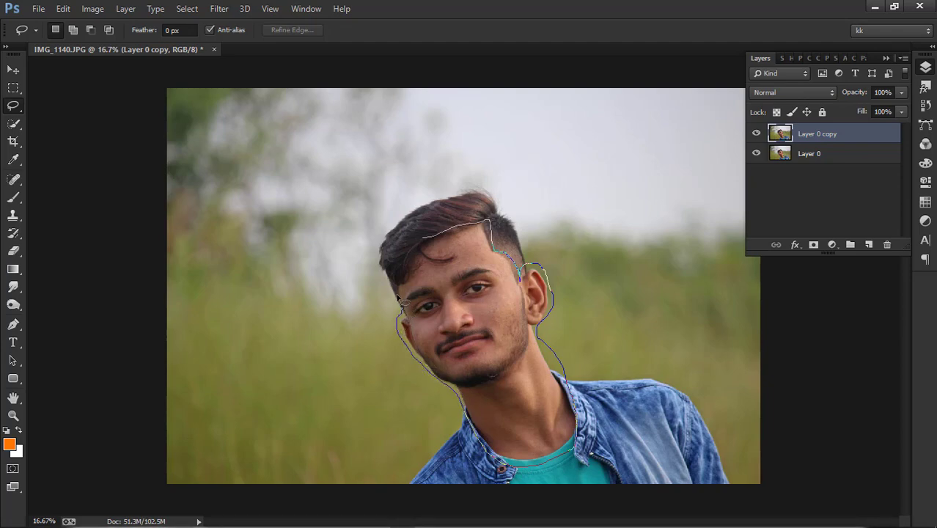
drag(433, 244, 428, 238)
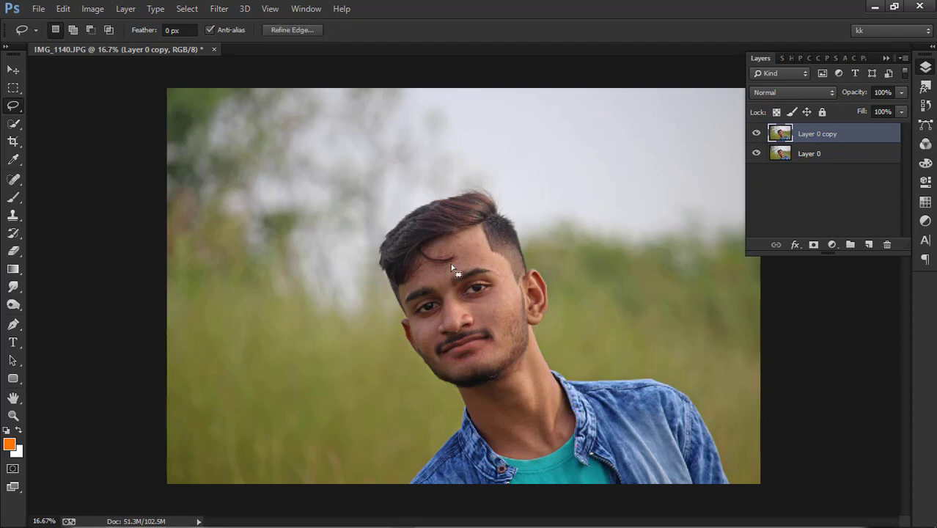
right_click(450, 237)
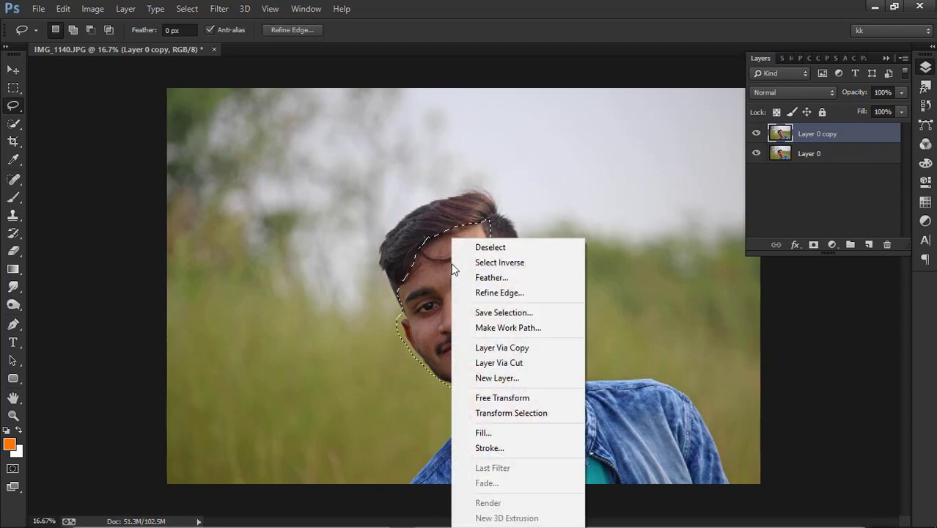
click(511, 350)
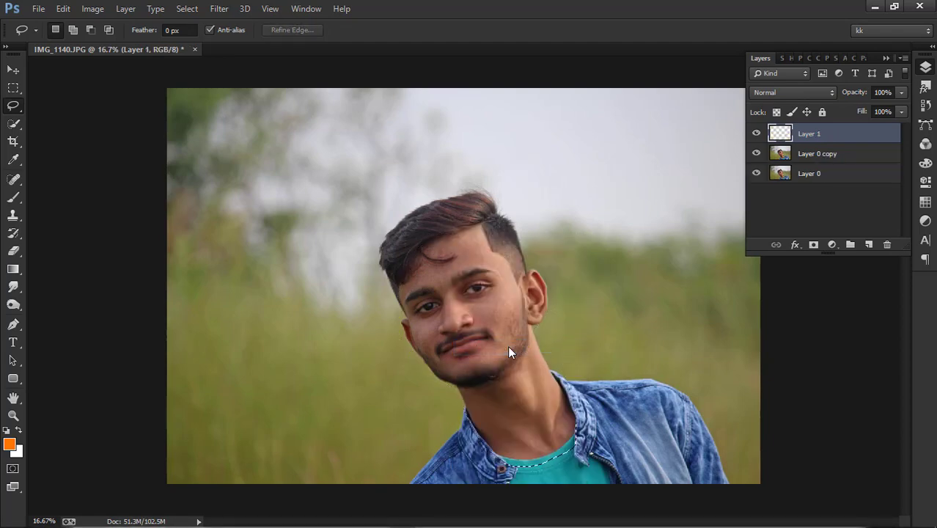
Smooth the face skin with the Noiseware Professional filter, then merge the layers down into Layer 0
click(218, 9)
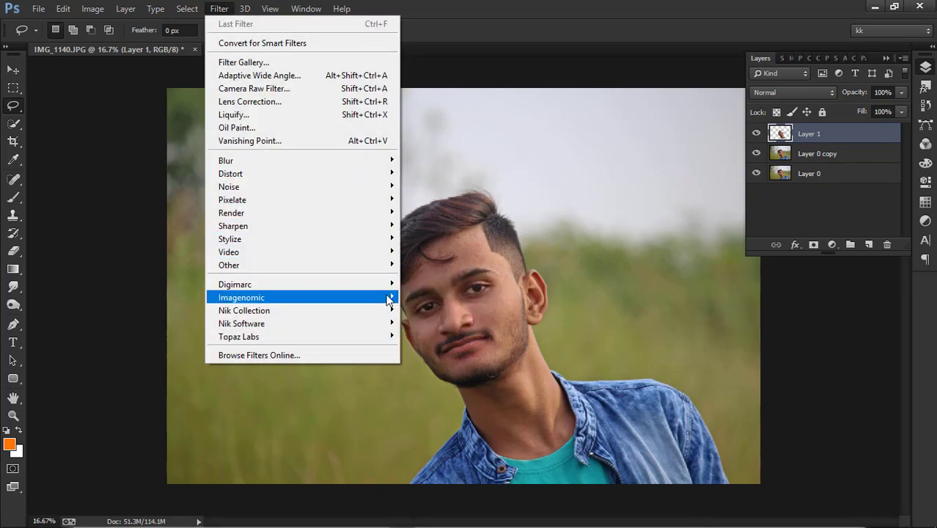
click(425, 297)
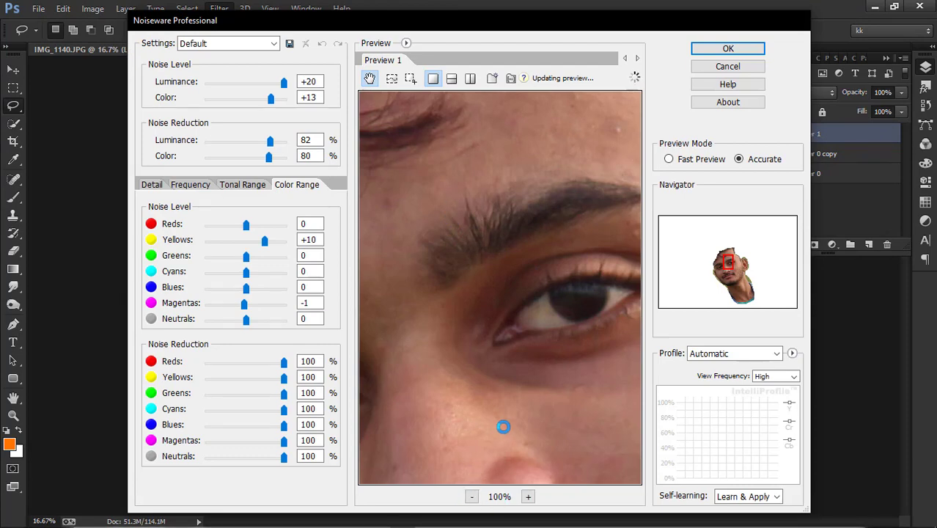
click(472, 498)
click(472, 498)
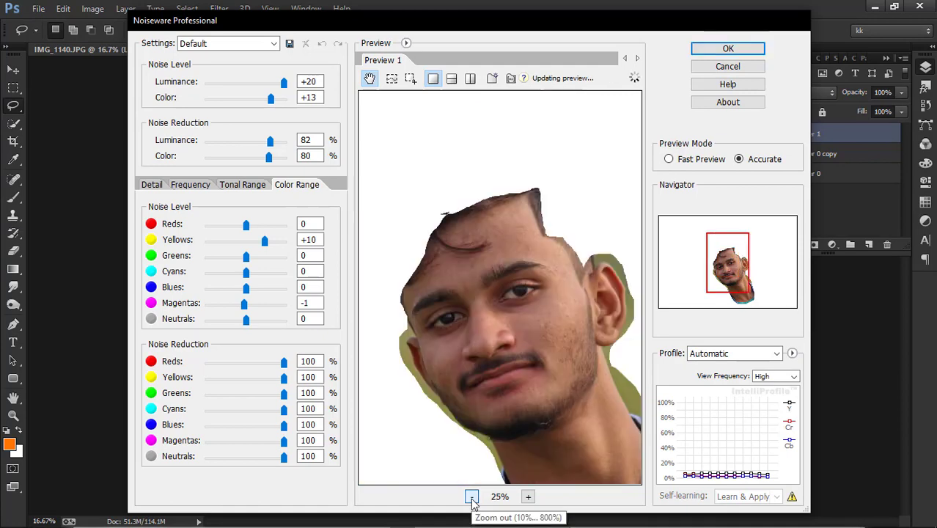
click(527, 498)
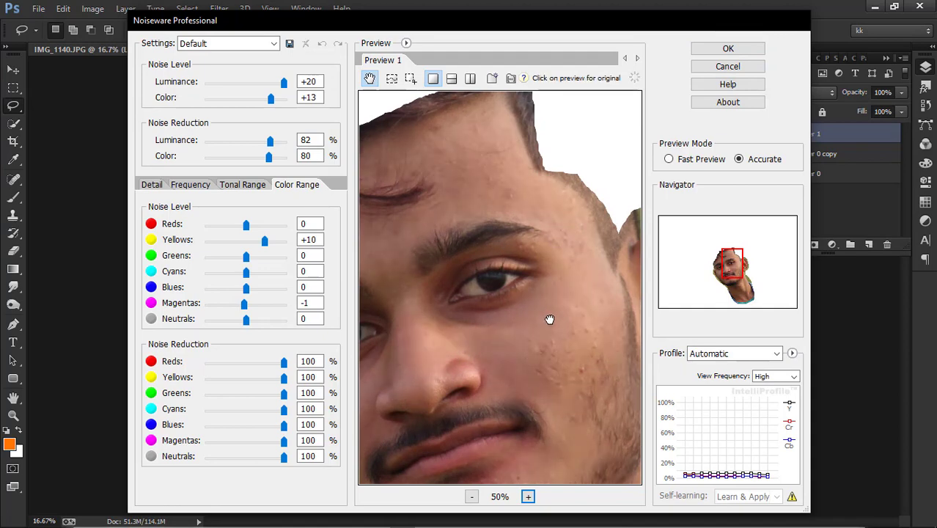
click(738, 50)
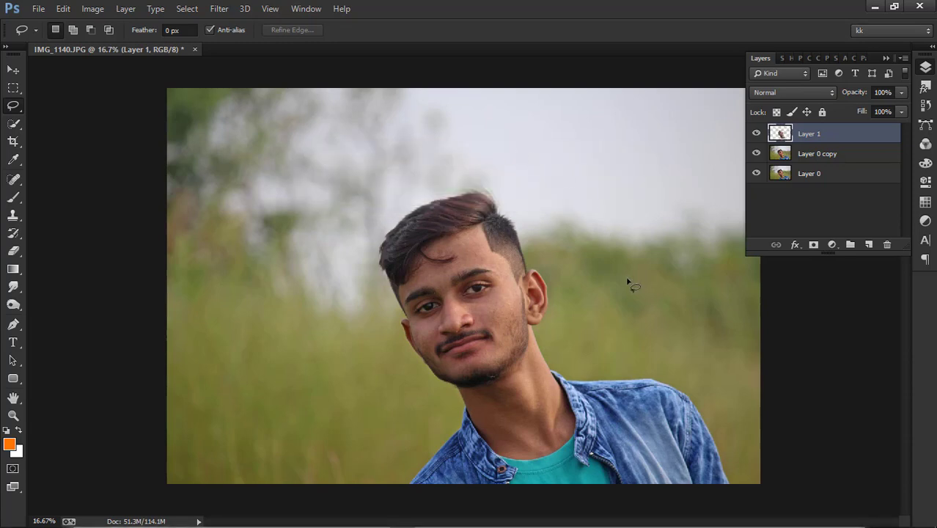
key(ctrl+e)
key(ctrl+e)
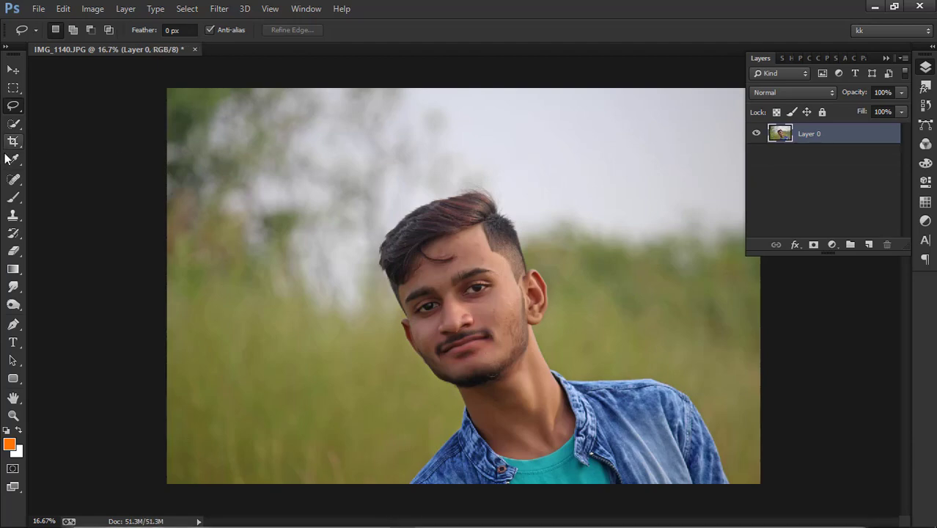
Give the Smudge tool a 65 px soft brush and 12% strength
click(12, 291)
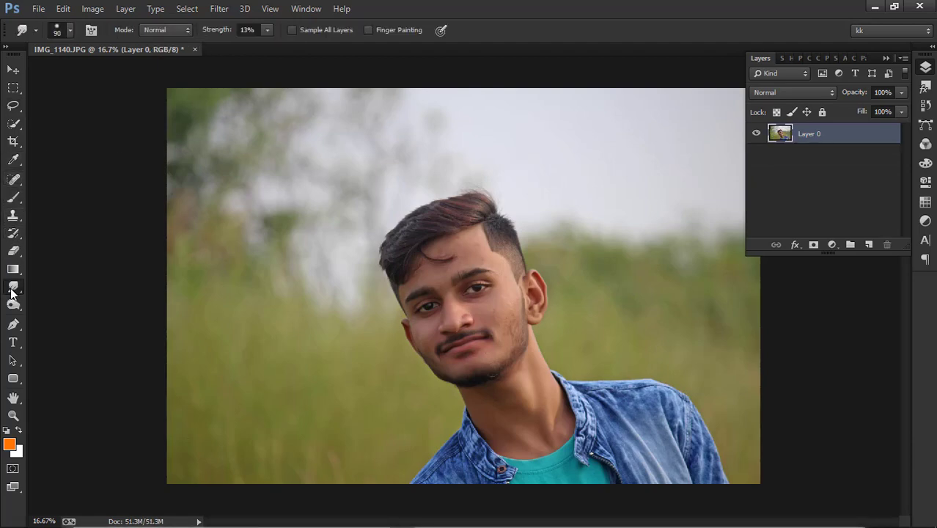
click(70, 32)
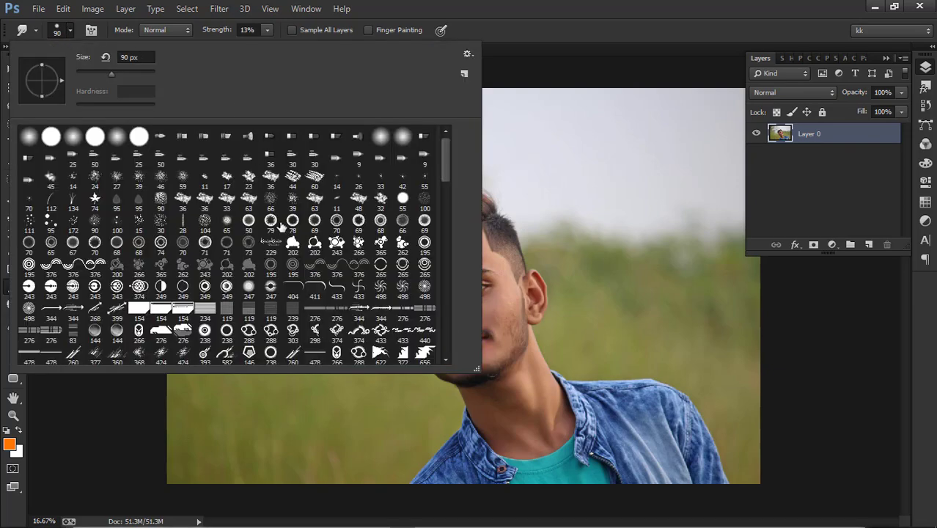
click(226, 222)
click(549, 187)
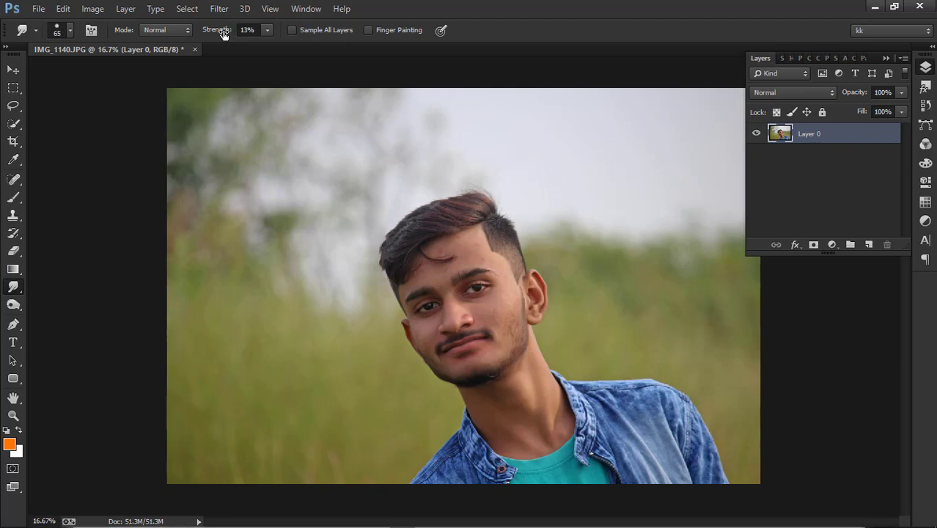
mouse_move(232, 33)
mouse_down()
mouse_move(219, 34)
mouse_move(227, 34)
mouse_up()
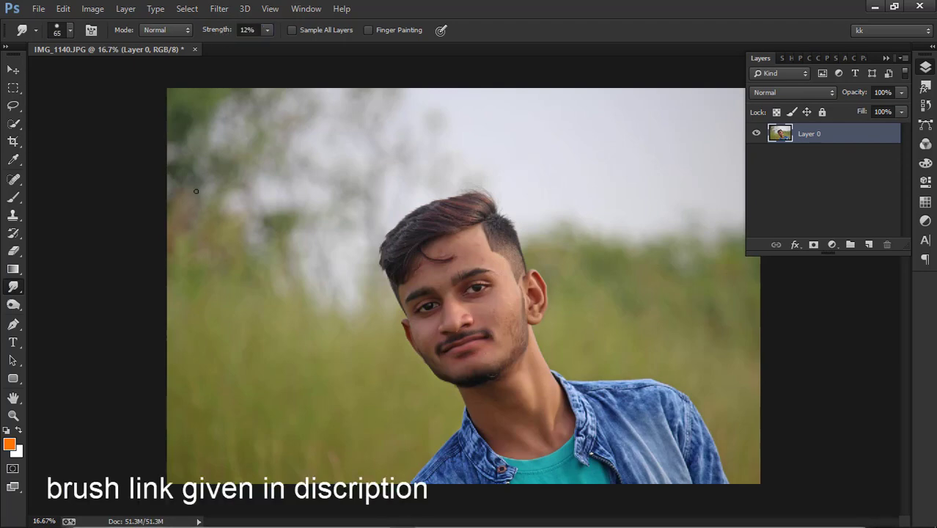
Duplicate Layer 0 and smudge the hair strands on the copy at 15% strength
key(ctrl+j)
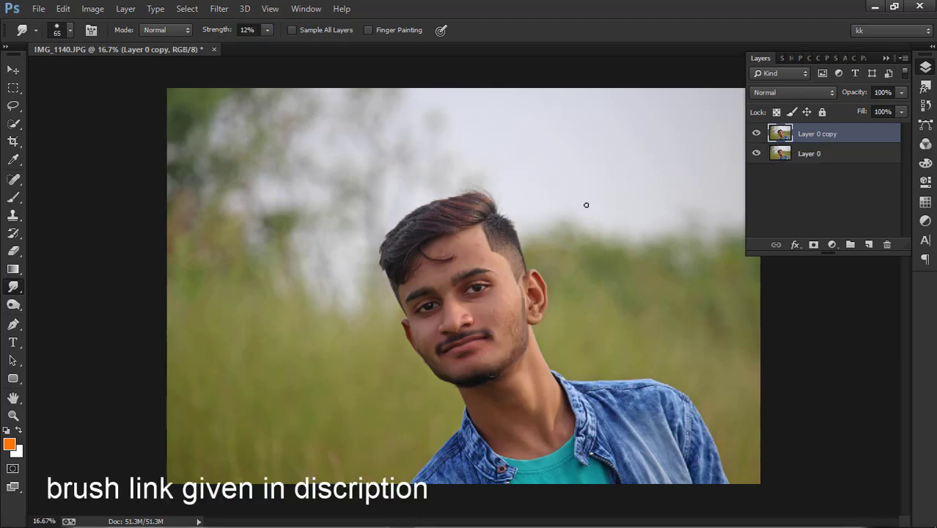
key(ctrl+plus)
key(ctrl+plus)
key(ctrl+plus)
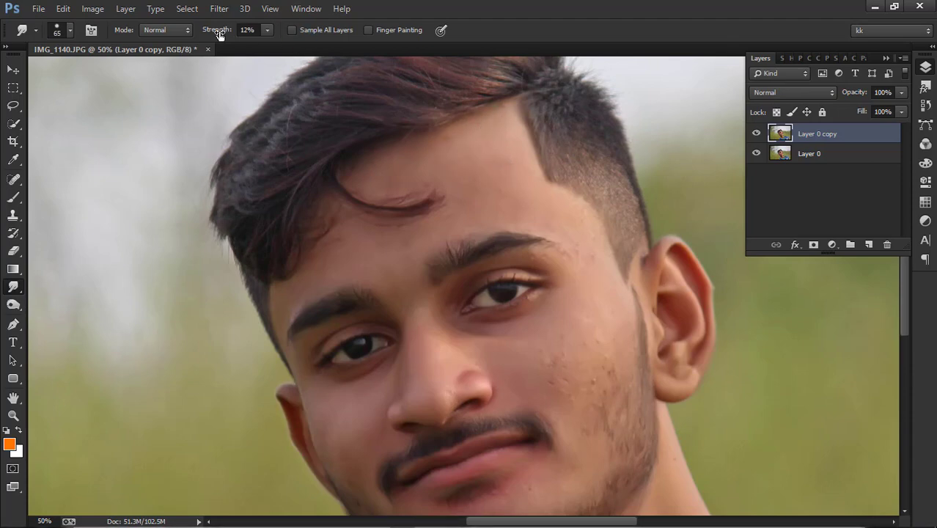
drag(217, 35, 220, 35)
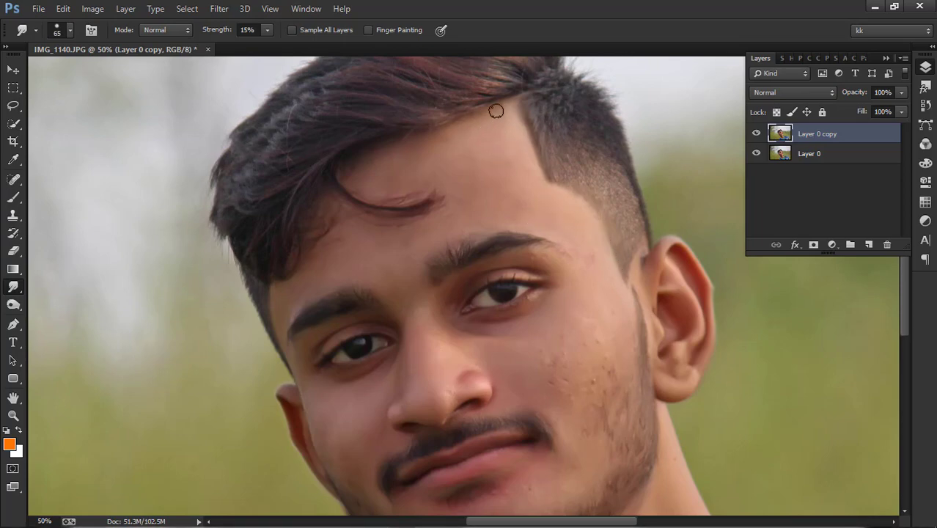
key(ctrl+minus)
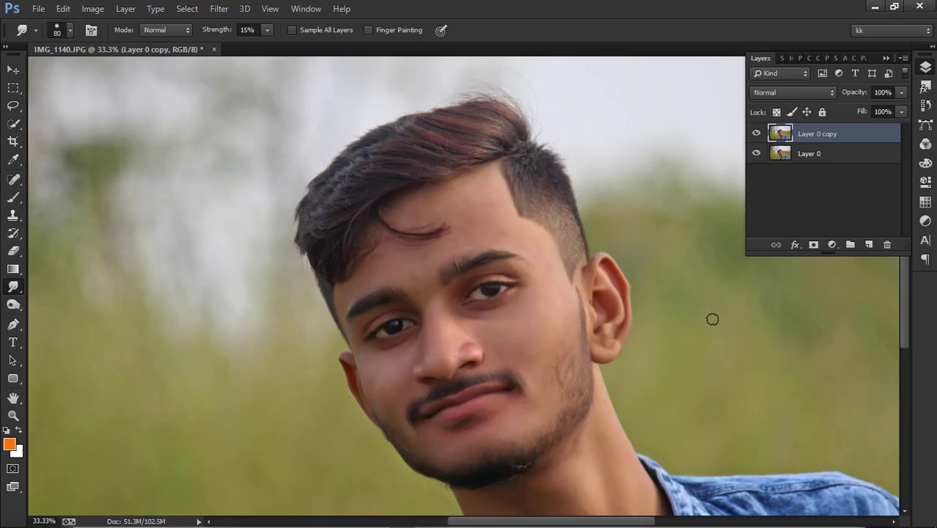
Finish smudging with a 175 px brush, then merge into Layer 0 and duplicate it again
drag(902, 308, 901, 343)
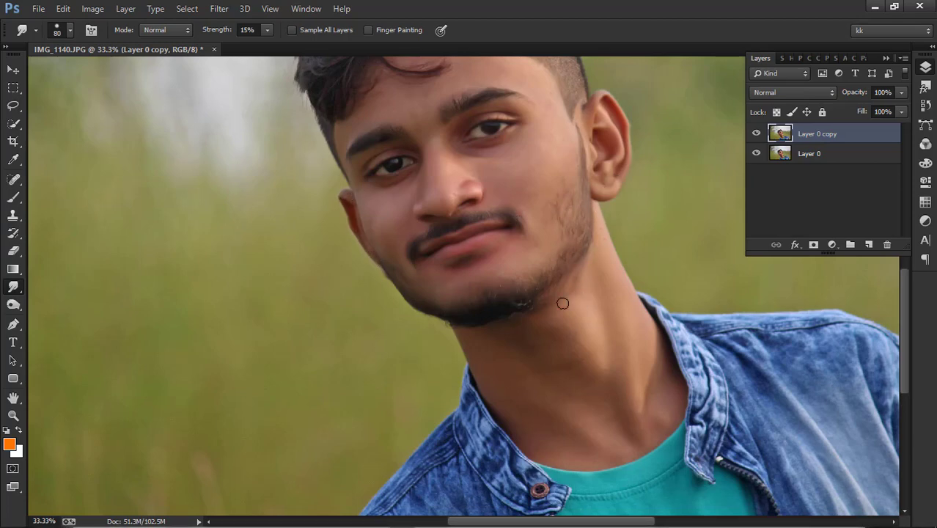
key(bracketright)
key(bracketright)
key(bracketright)
key(ctrl+minus)
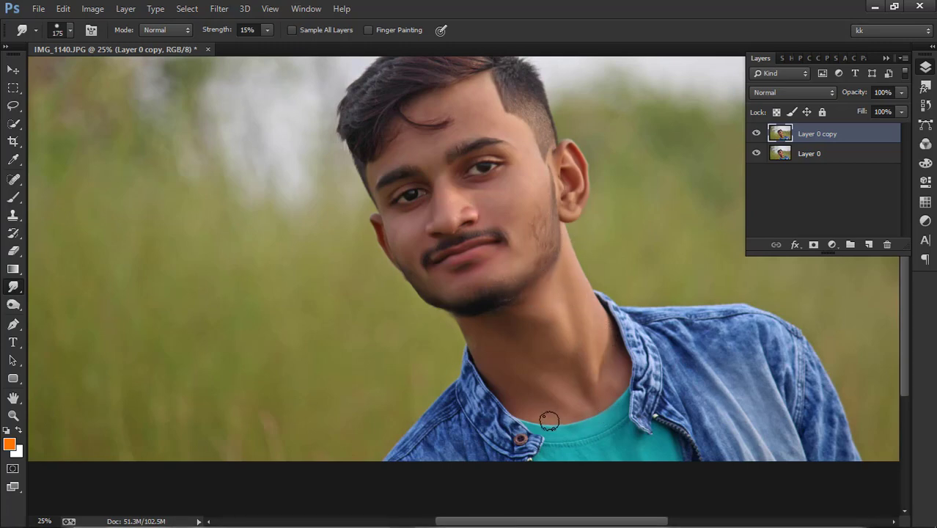
key(ctrl+minus)
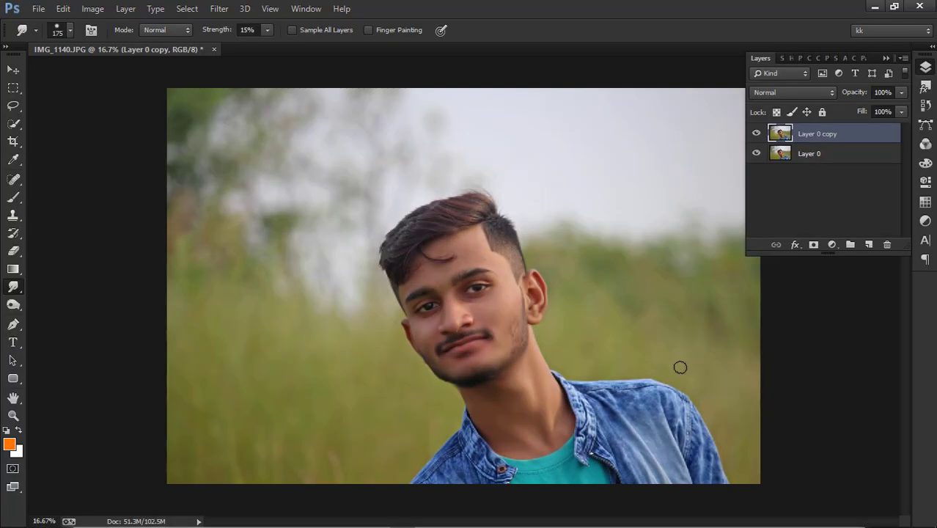
key(ctrl+e)
key(ctrl+j)
In the Camera Raw Filter, set Exposure to +0.25 and Contrast to about +8
click(219, 8)
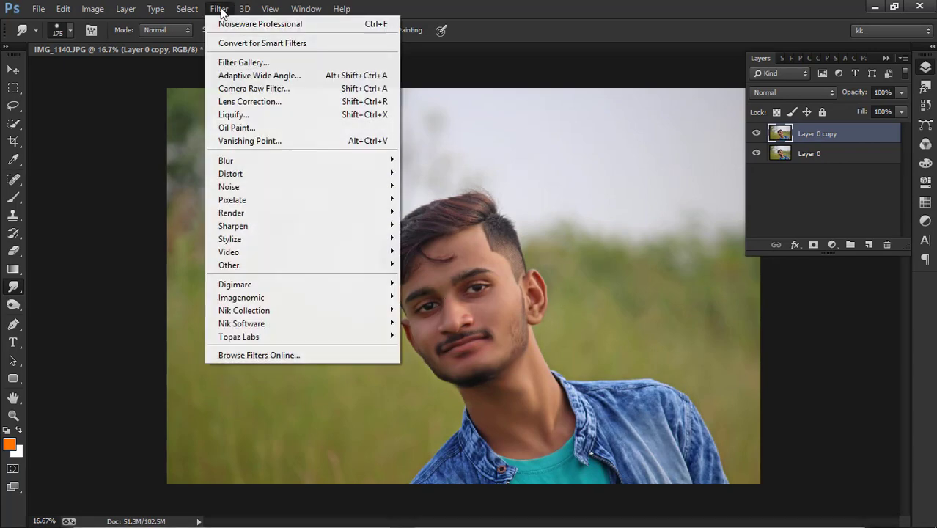
click(250, 87)
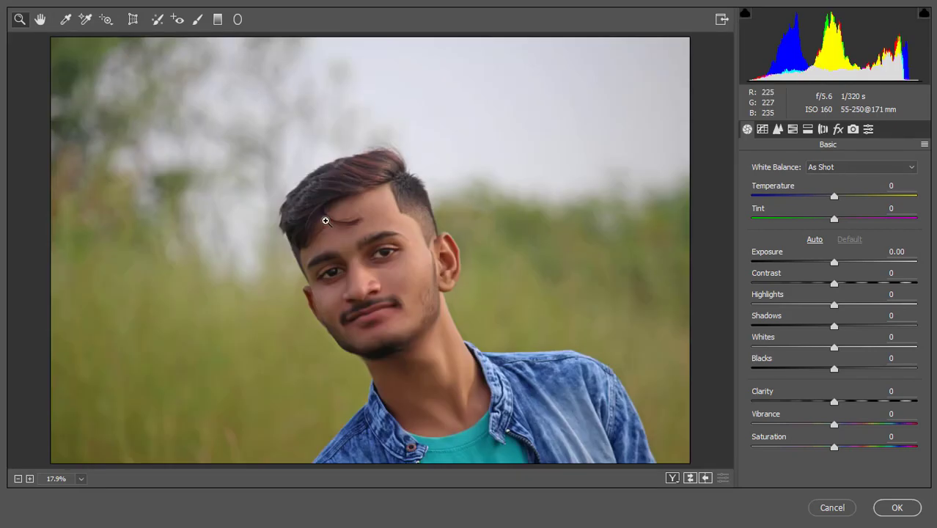
click(838, 261)
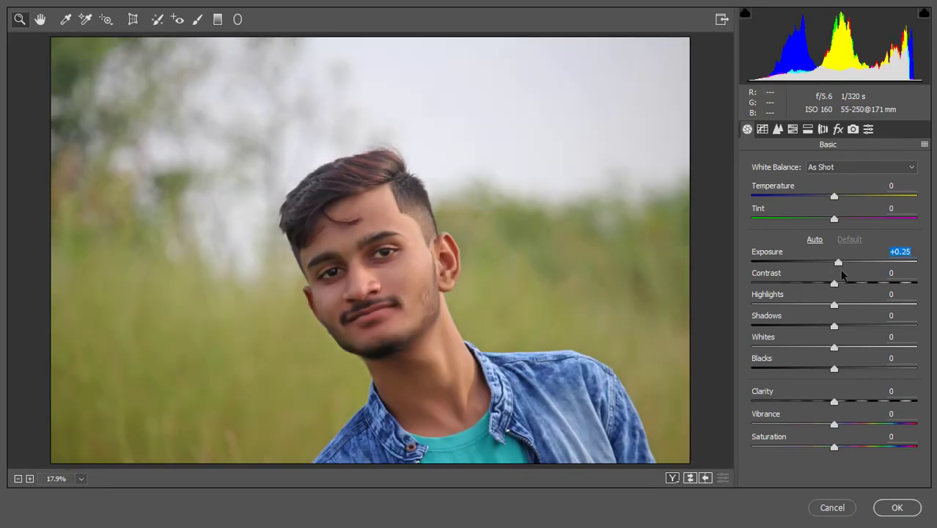
click(843, 283)
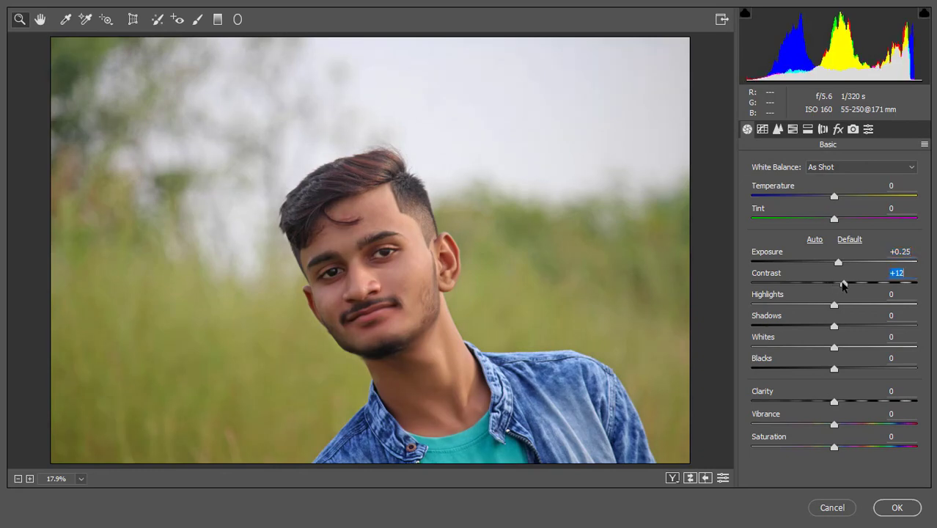
drag(840, 286, 839, 286)
Set Oranges luminance to +21 and add a Highlight Priority vignette with amount -13, midpoint 38
click(838, 129)
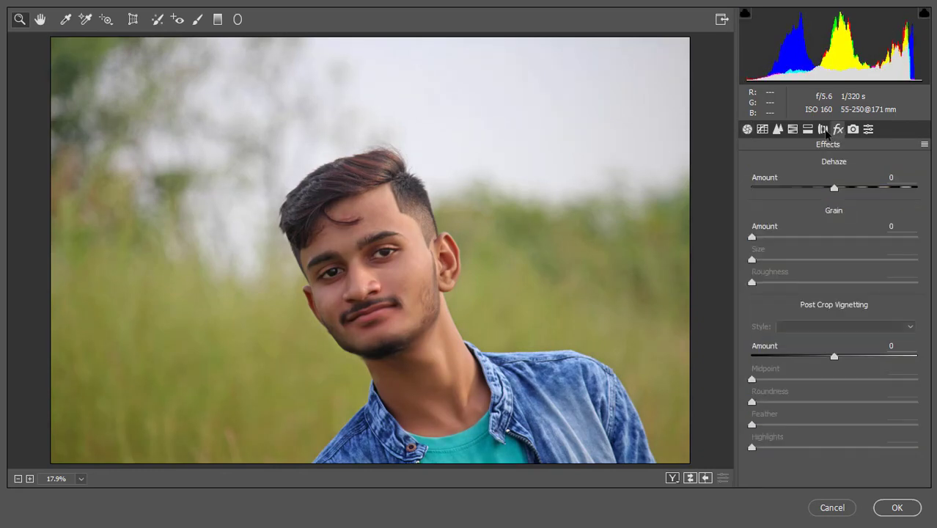
click(792, 130)
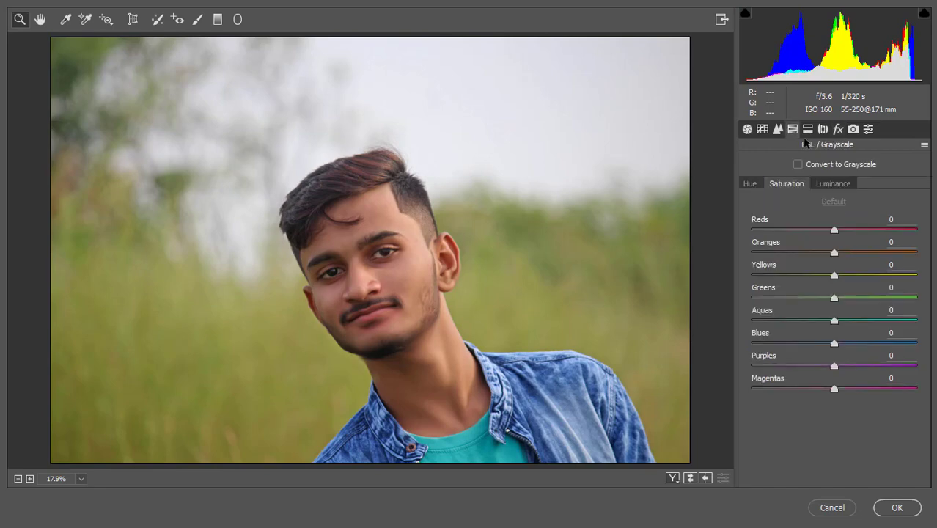
click(830, 184)
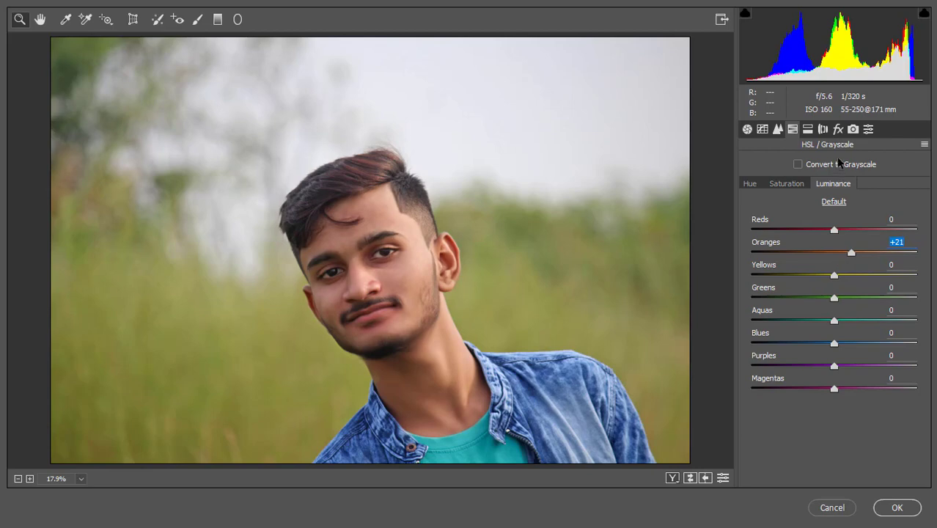
click(838, 129)
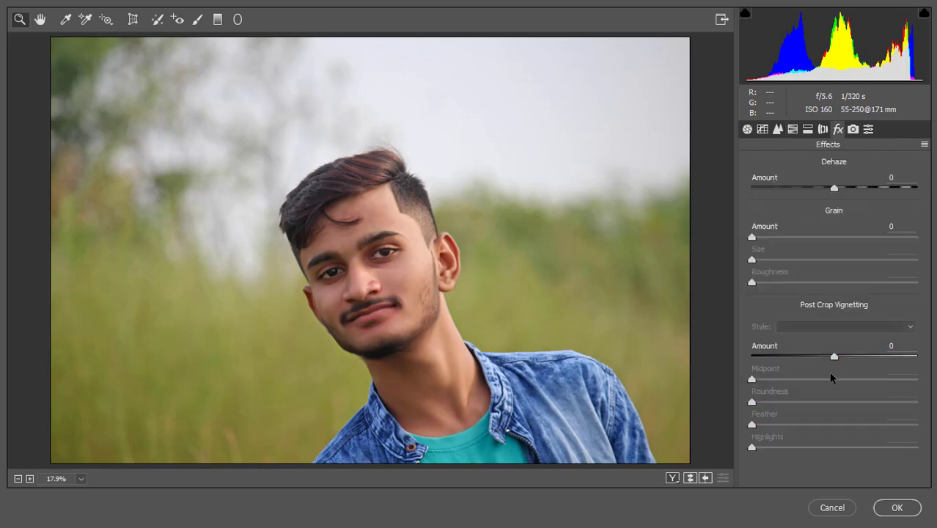
mouse_move(831, 357)
mouse_down()
mouse_move(822, 357)
mouse_move(843, 380)
mouse_up()
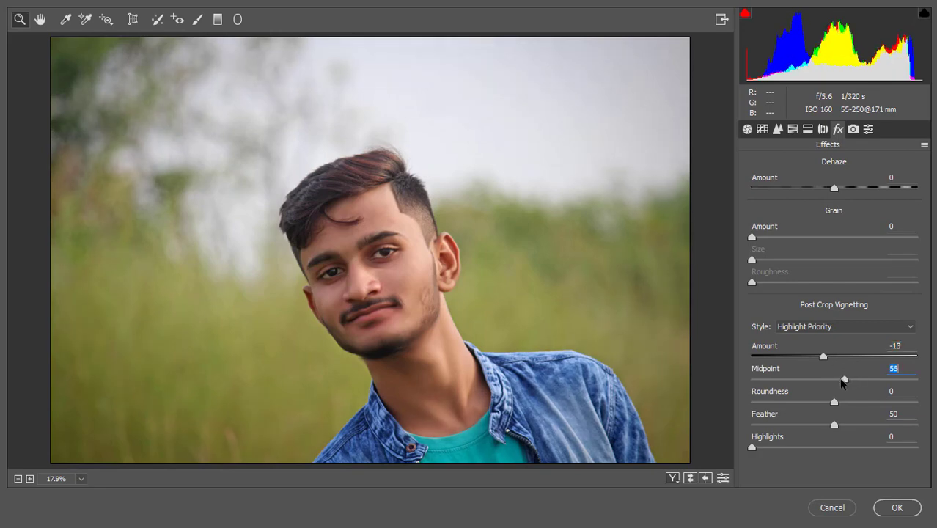
drag(816, 385, 811, 387)
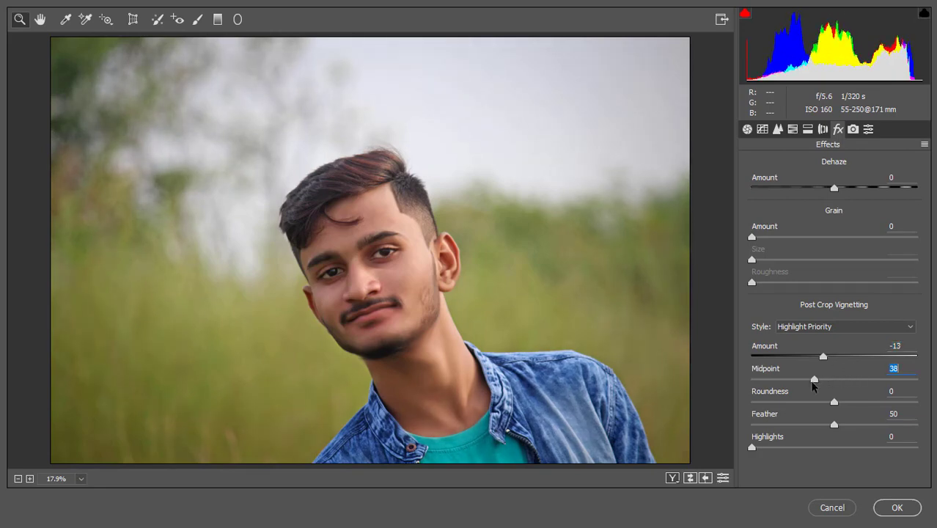
Apply the Camera Raw edits and merge Layer 0 copy down into Layer 0
click(893, 508)
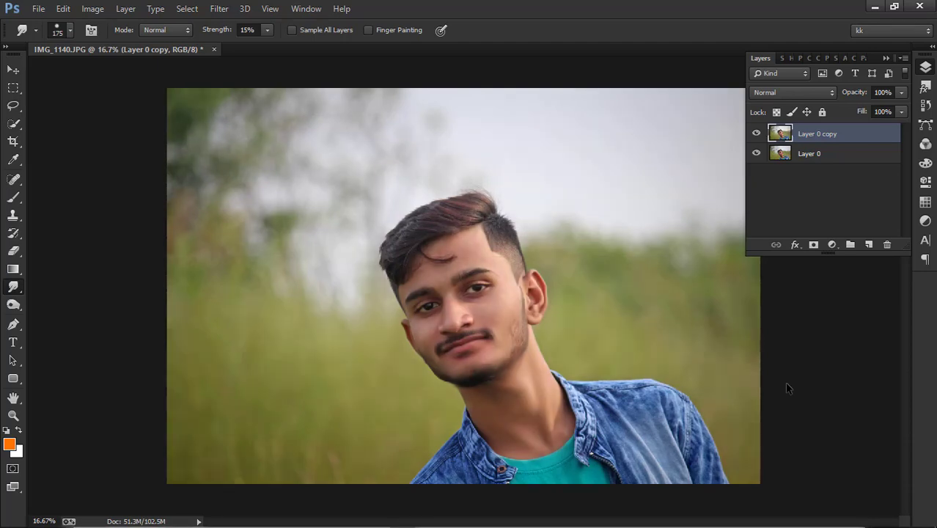
key(ctrl+e)
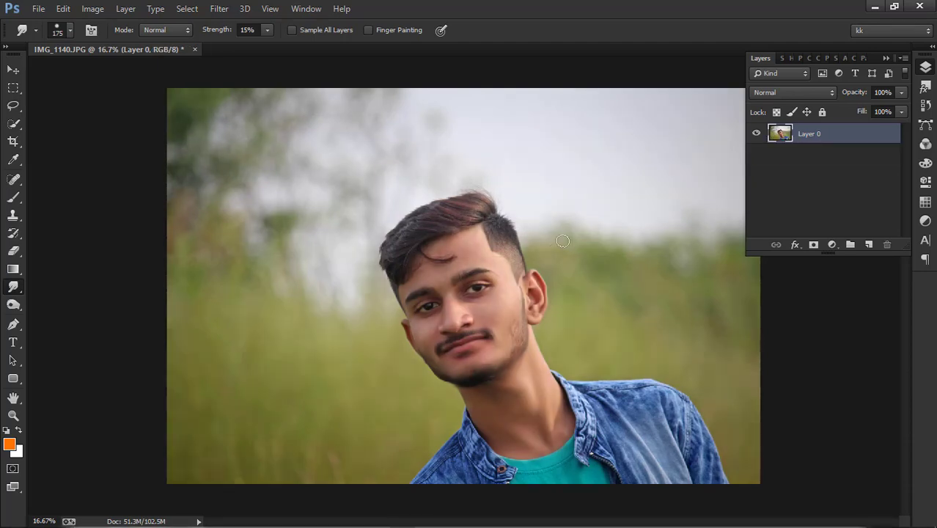